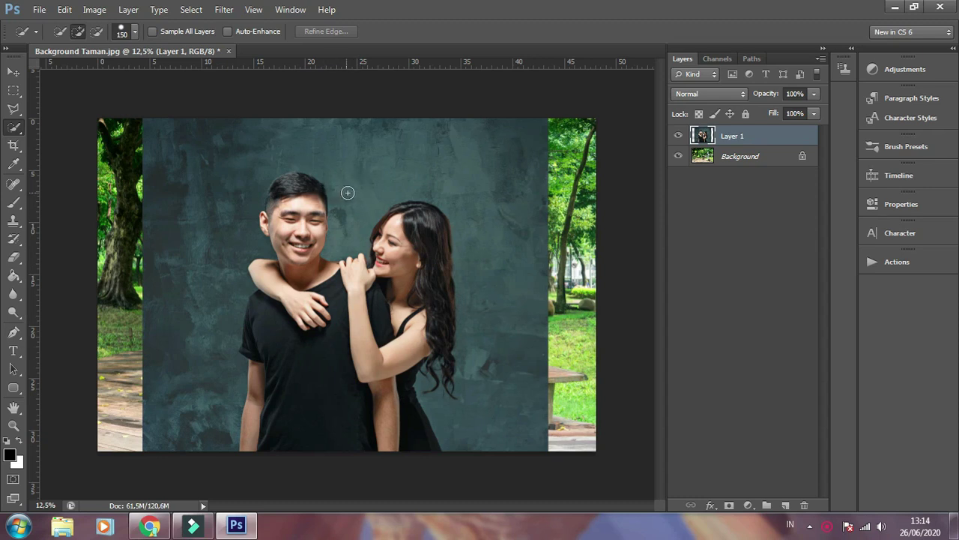
Step: Show the Quick Selection / Magic Wand flyout in the Tools panel
right_click(22, 127)
Step: Quick-select the man's head, face, neck and arm, plus the woman, against the teal backdrop
left_click(47, 129)
left_click_drag(297, 191, 290, 240)
mouse_move(291, 274)
left_mouse_down()
mouse_move(247, 442)
mouse_move(417, 437)
mouse_move(383, 396)
mouse_move(431, 244)
mouse_move(427, 234)
mouse_move(382, 224)
mouse_move(422, 216)
mouse_move(441, 257)
mouse_move(434, 374)
mouse_move(426, 322)
left_mouse_up()
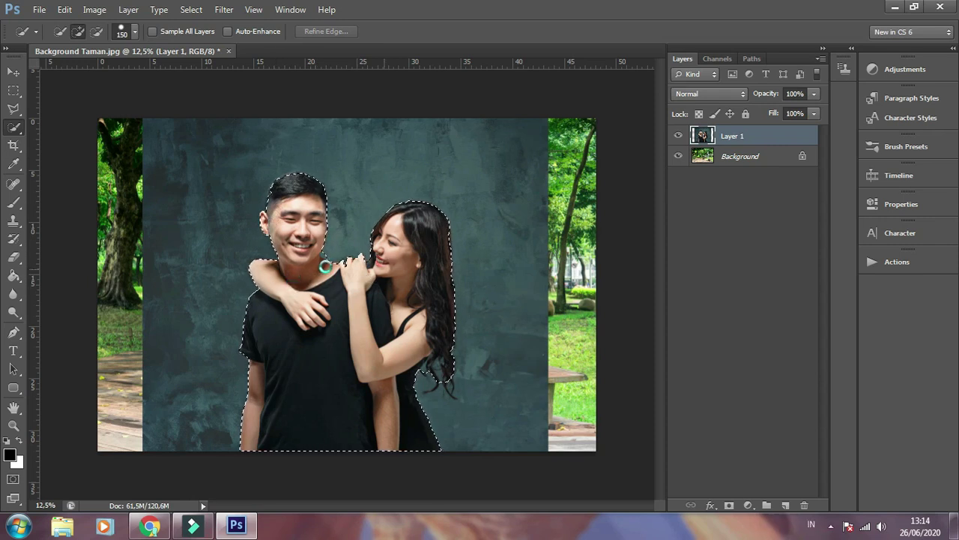
left_click(325, 266)
Step: Zoom in, shrink the brush to 60, and subtract the backdrop gap beside the man's neck
scroll(325, 266, "up", 2)
scroll(329, 264, "up", 2)
scroll(337, 262, "up", 2)
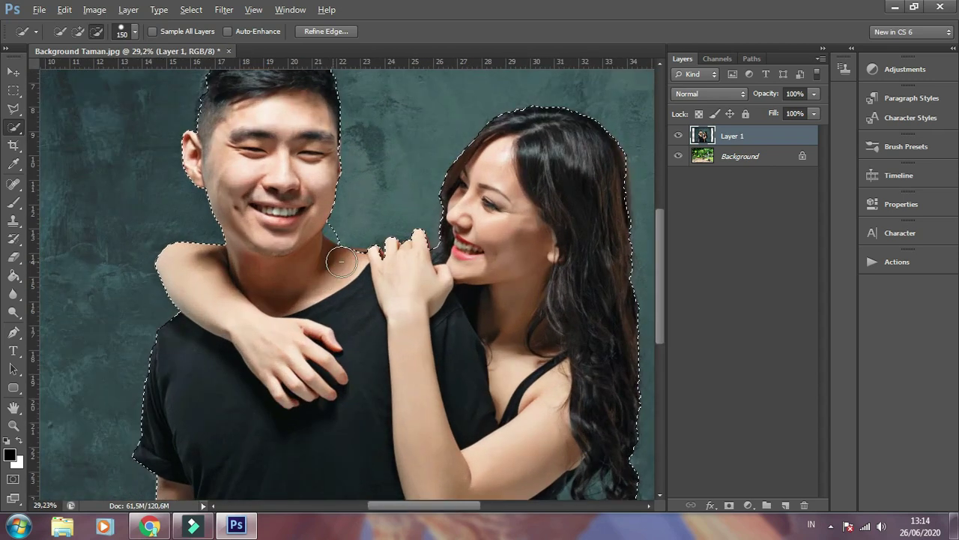
scroll(341, 261, "up", 1)
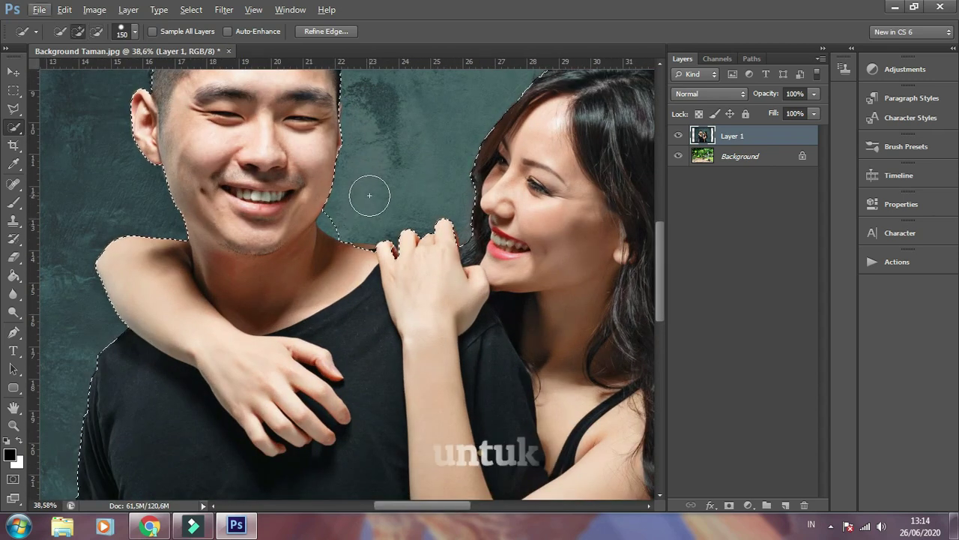
key("bracketleft")
key("bracketleft")
key("bracketleft")
key("bracketleft")
key("bracketleft")
key("bracketleft")
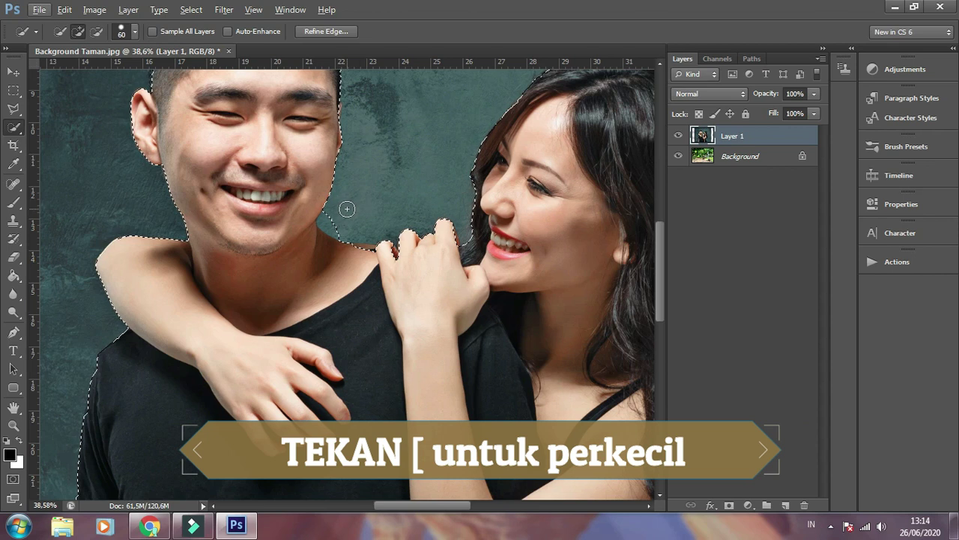
left_click(343, 208, "alt")
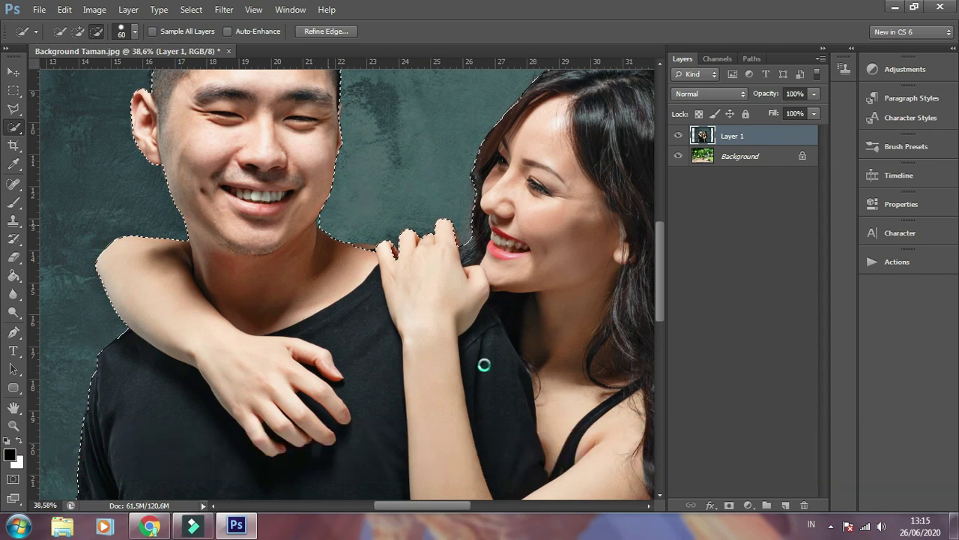
left_click_drag(464, 507, 522, 514)
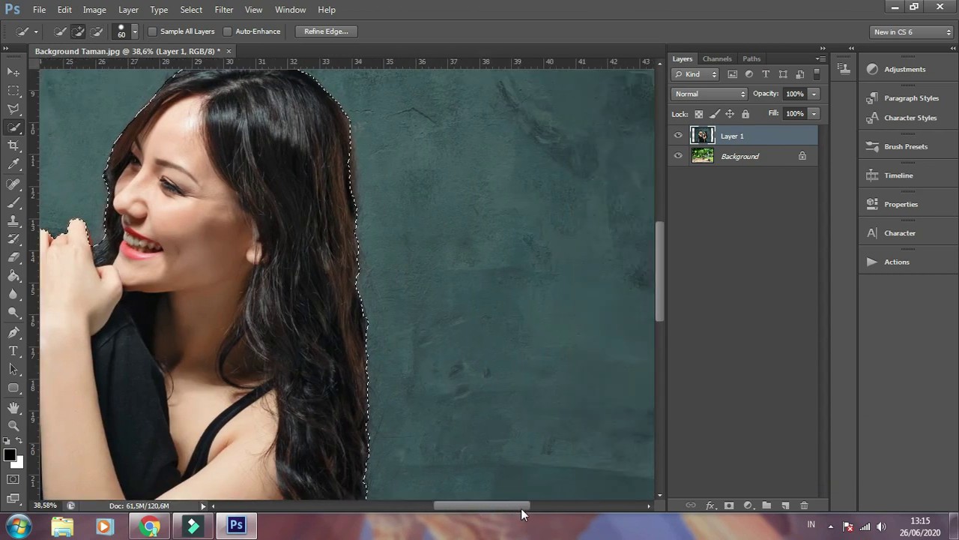
left_click_drag(660, 280, 676, 389)
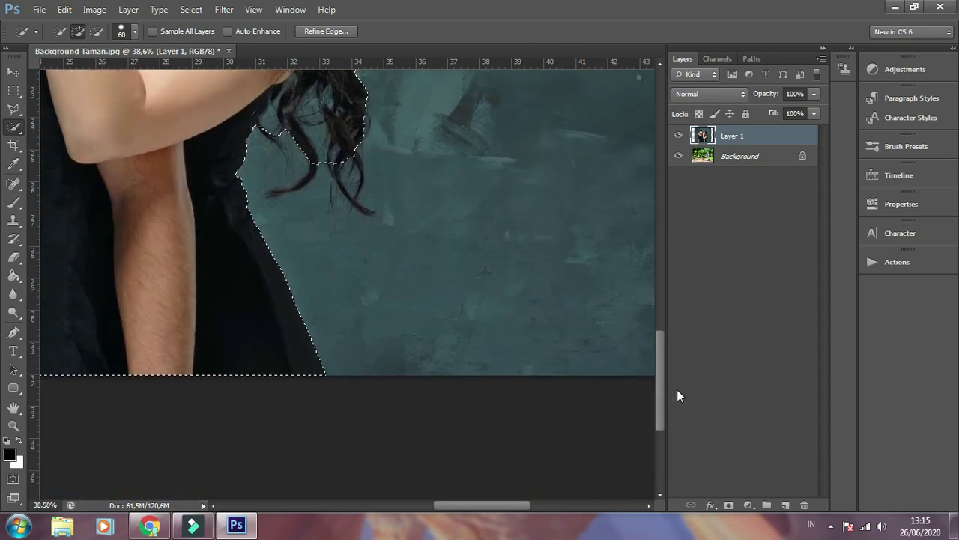
left_click_drag(677, 389, 644, 267)
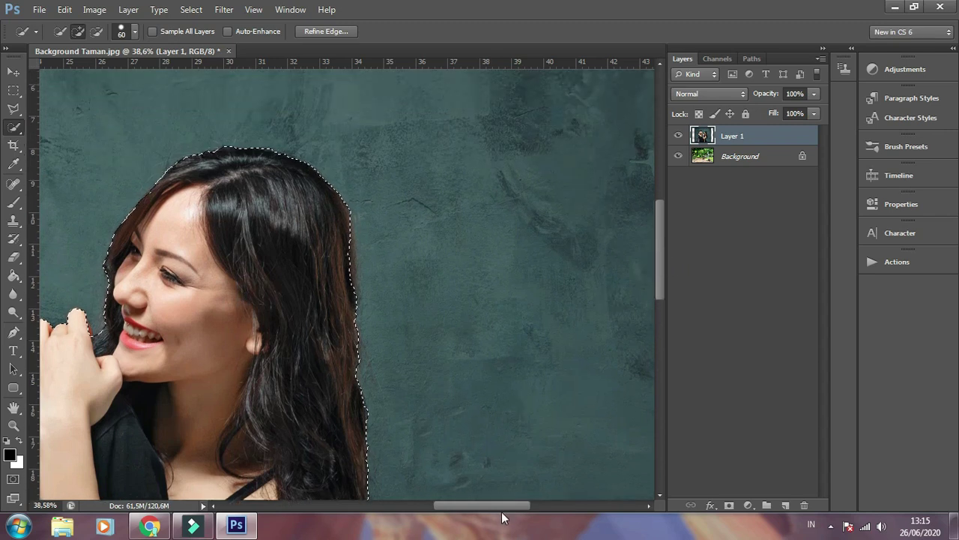
left_click_drag(499, 505, 426, 505)
Step: Extend the selection along the man's hair edge, then zoom back out
left_click(281, 135)
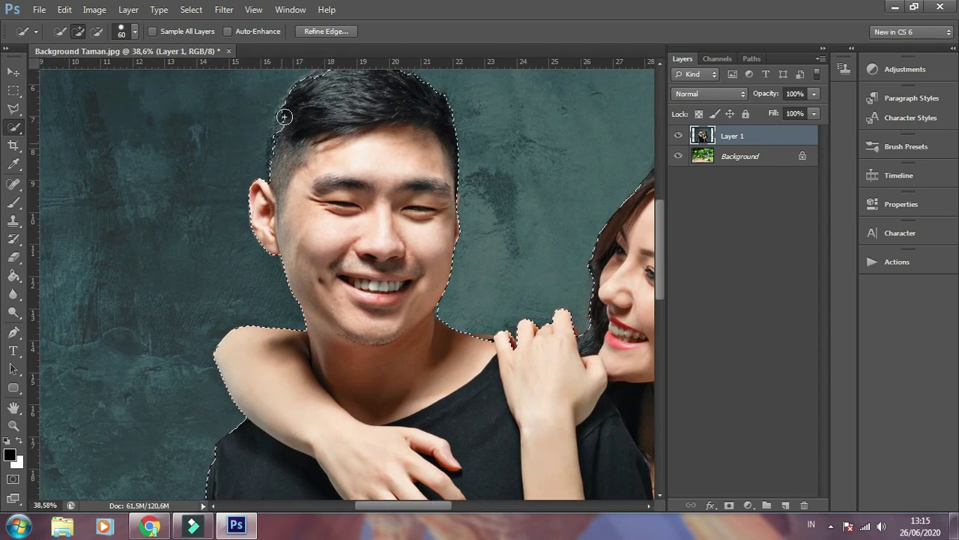
left_click_drag(277, 155, 285, 112)
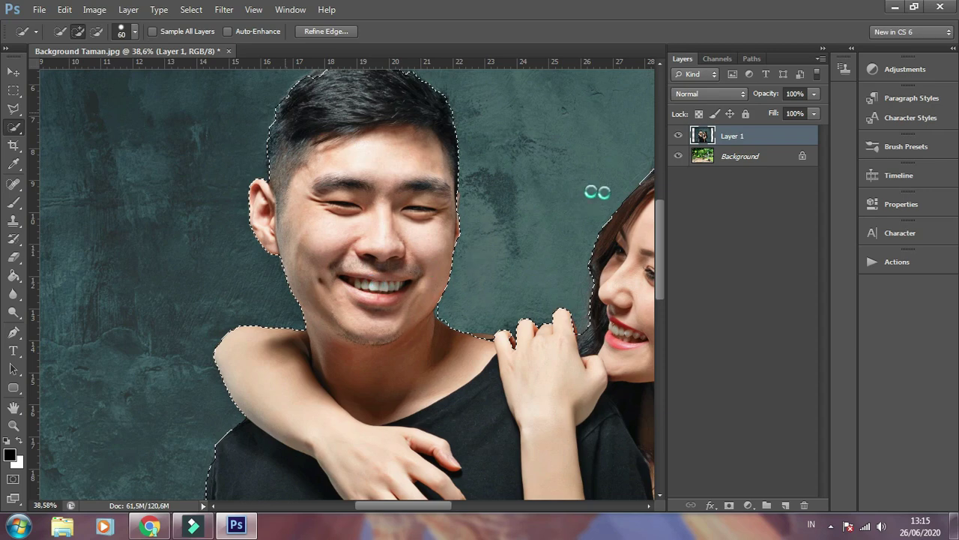
mouse_move(664, 227)
left_mouse_down()
mouse_move(660, 379)
mouse_move(661, 257)
left_mouse_up()
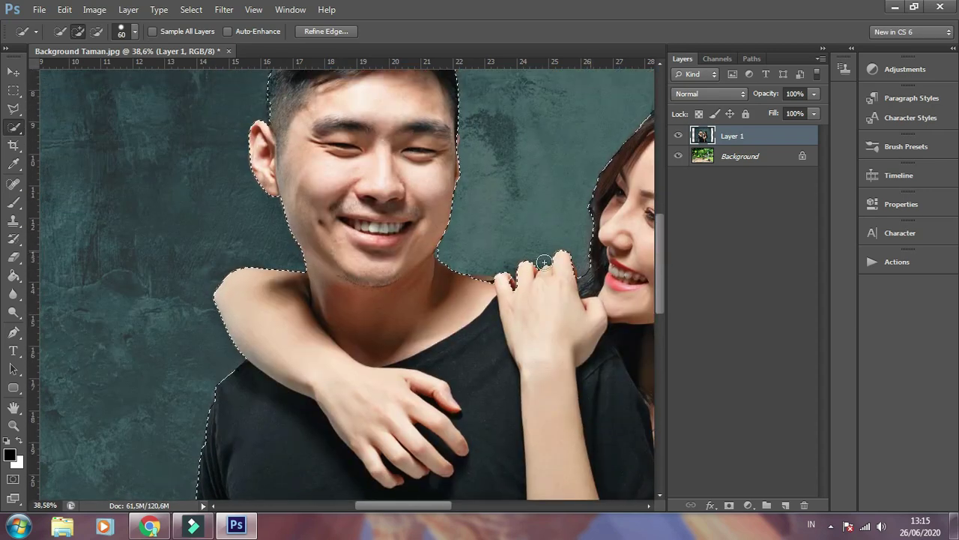
scroll(467, 289, "down", 3)
scroll(468, 290, "down", 2)
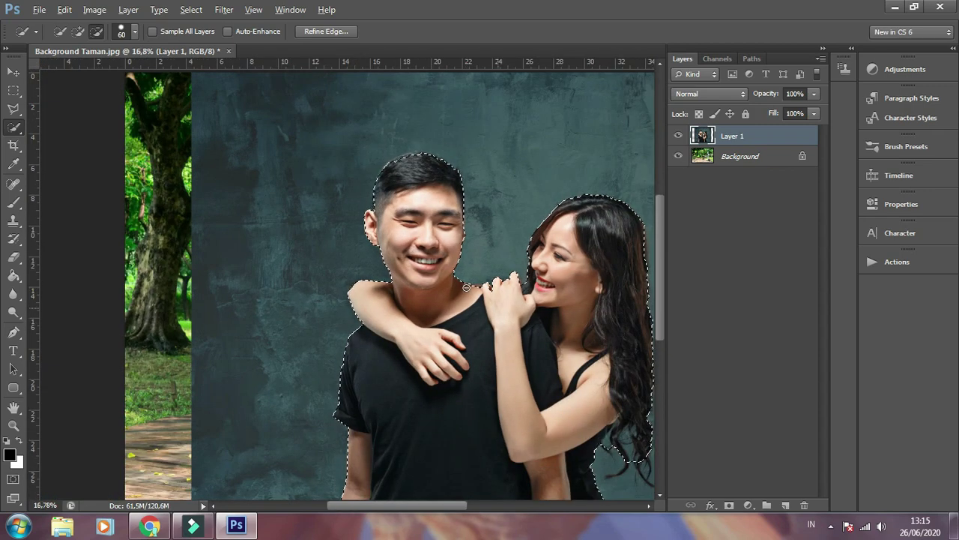
scroll(466, 287, "down", 2)
key("alt")
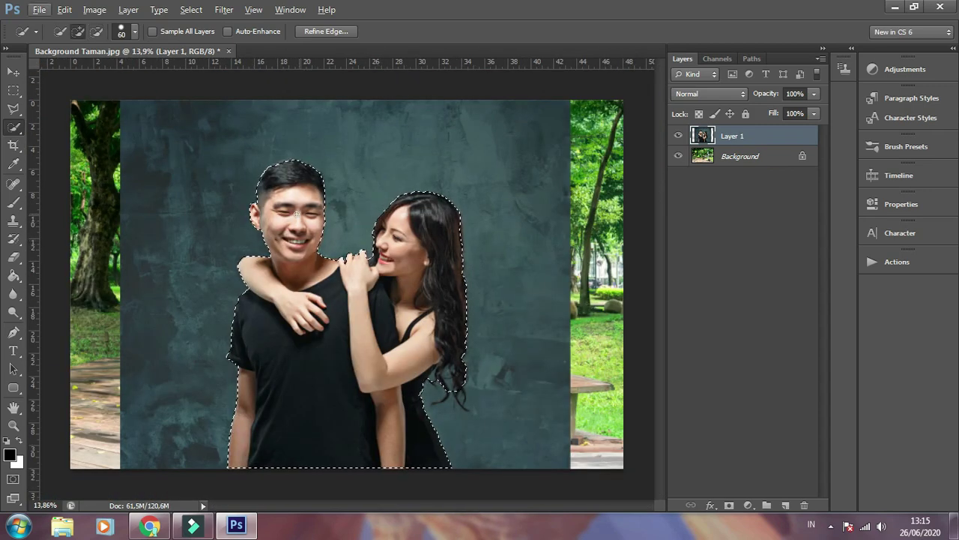
Step: In Refine Edge, preview On Black, enable Smart Radius at 8.2 px, and refine the man's hair
left_click(324, 32)
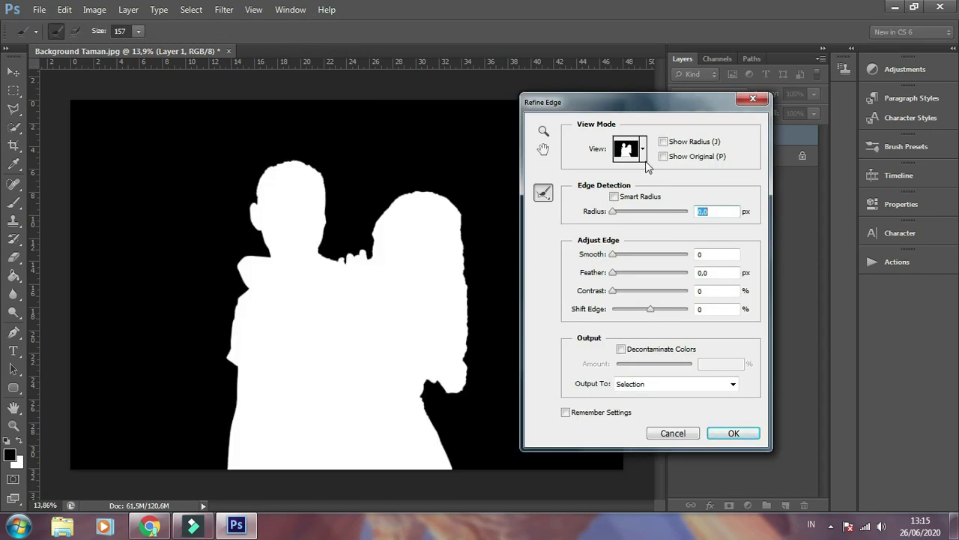
left_click(643, 149)
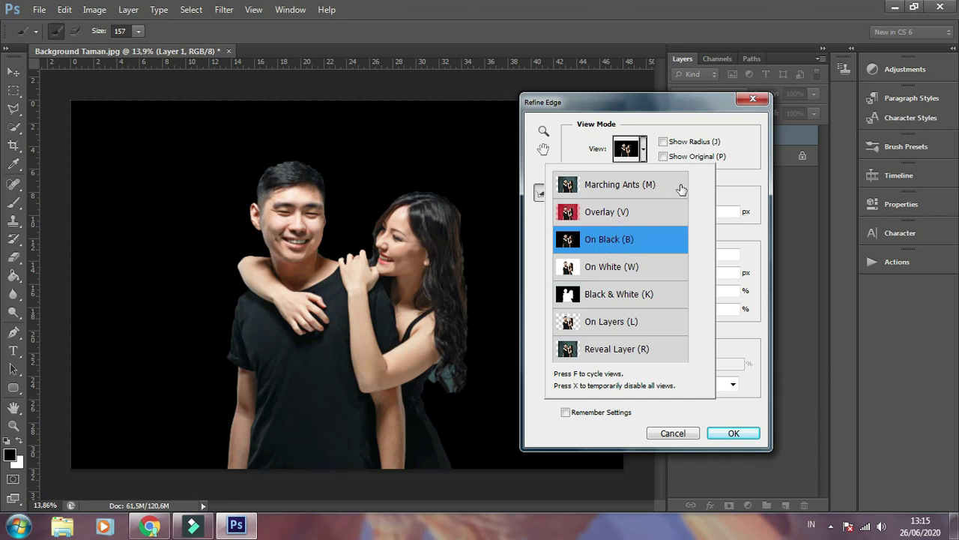
left_click(734, 187)
left_click(613, 197)
left_click_drag(622, 213, 639, 212)
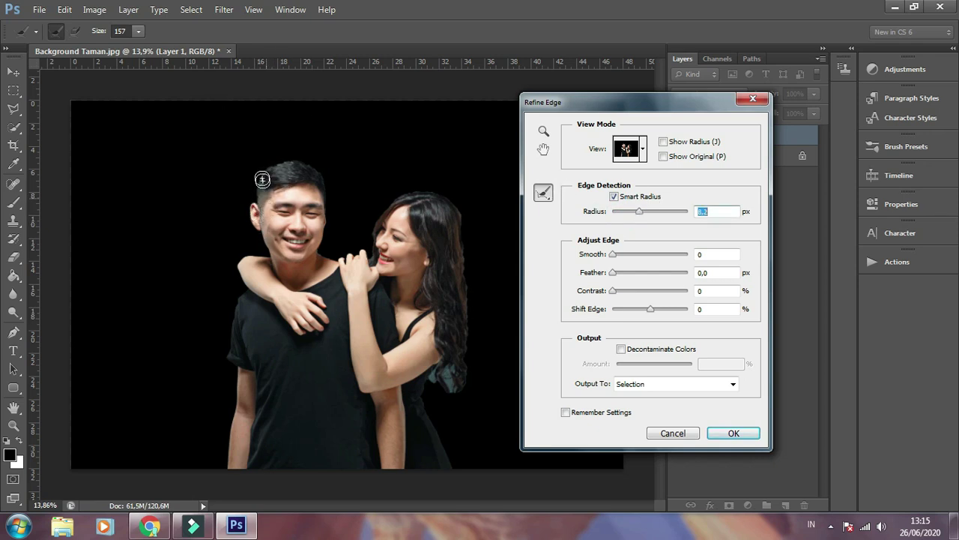
mouse_move(256, 196)
left_mouse_down()
mouse_move(324, 180)
mouse_move(330, 195)
left_mouse_up()
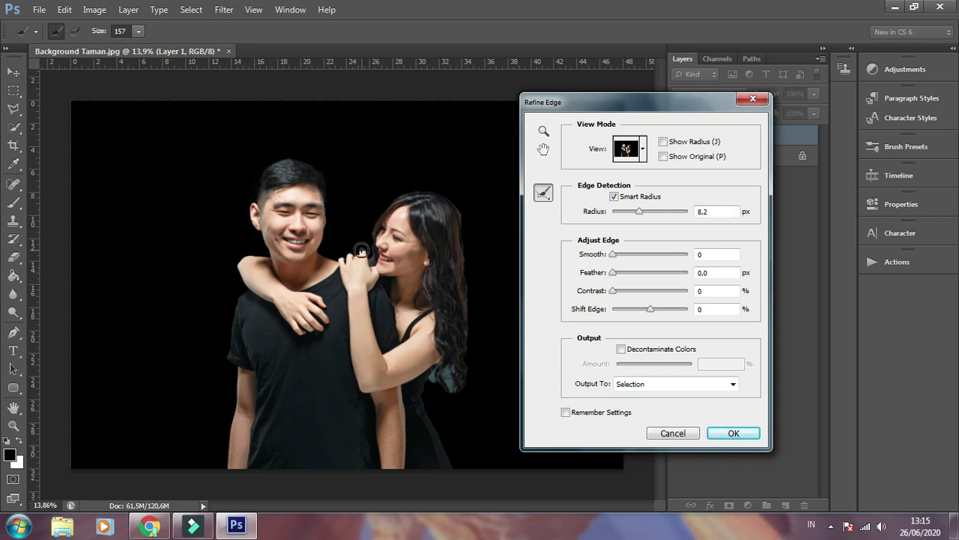
Step: Refine the woman's hair edges, decontaminate colours at 64, and output to a new layer with layer mask
mouse_move(365, 259)
left_mouse_down()
mouse_move(391, 200)
mouse_move(420, 186)
mouse_move(448, 189)
mouse_move(463, 217)
mouse_move(470, 357)
mouse_move(457, 396)
mouse_move(449, 364)
mouse_move(433, 384)
mouse_move(446, 396)
mouse_move(438, 395)
mouse_move(460, 375)
left_mouse_up()
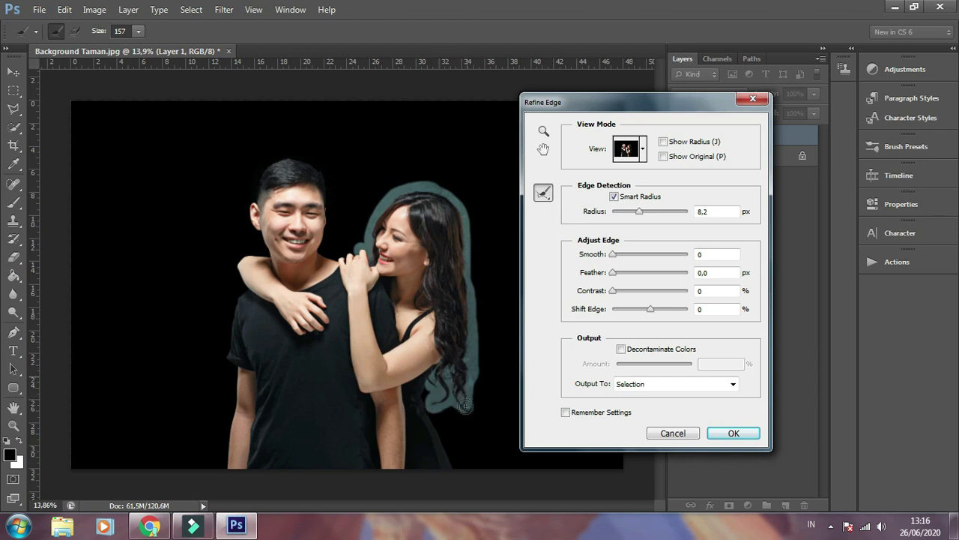
left_click_drag(463, 330, 470, 268)
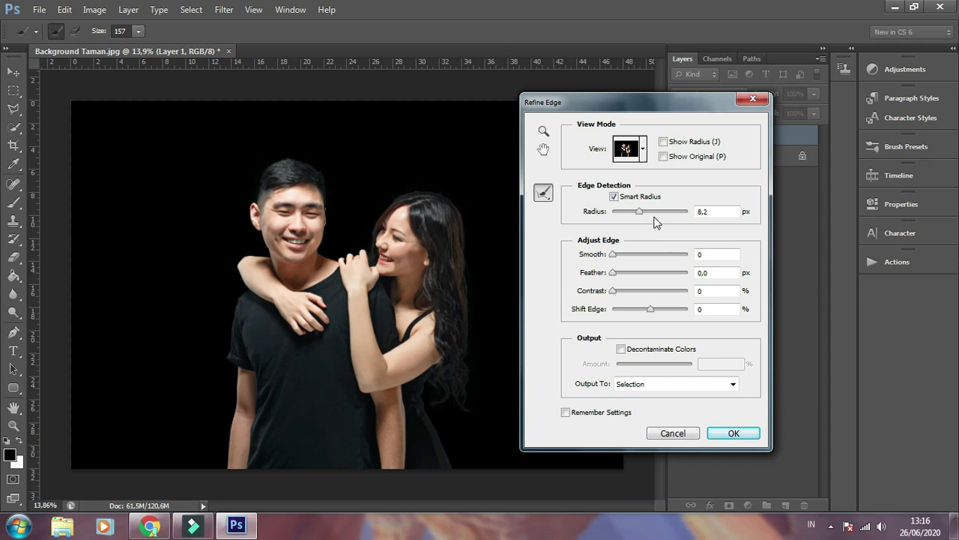
left_click(622, 349)
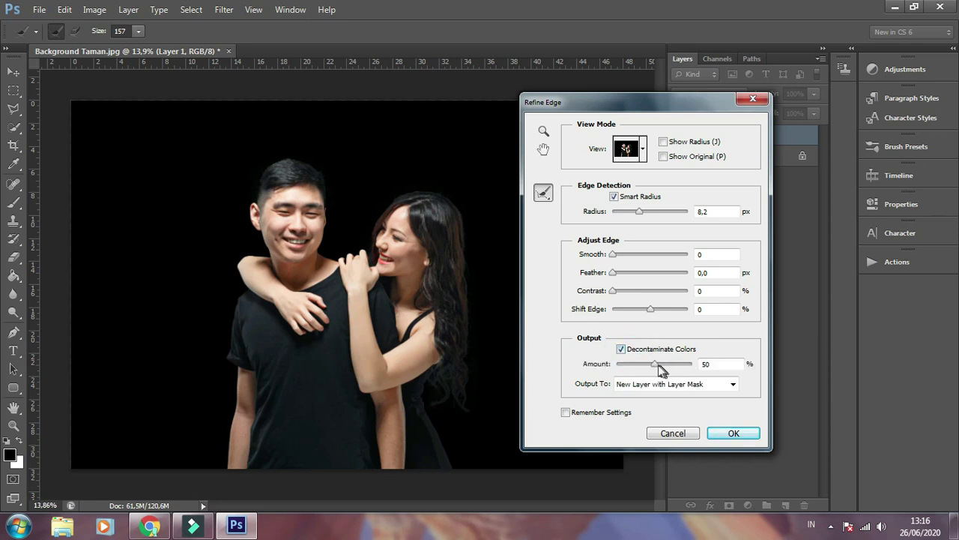
left_click_drag(657, 362, 667, 370)
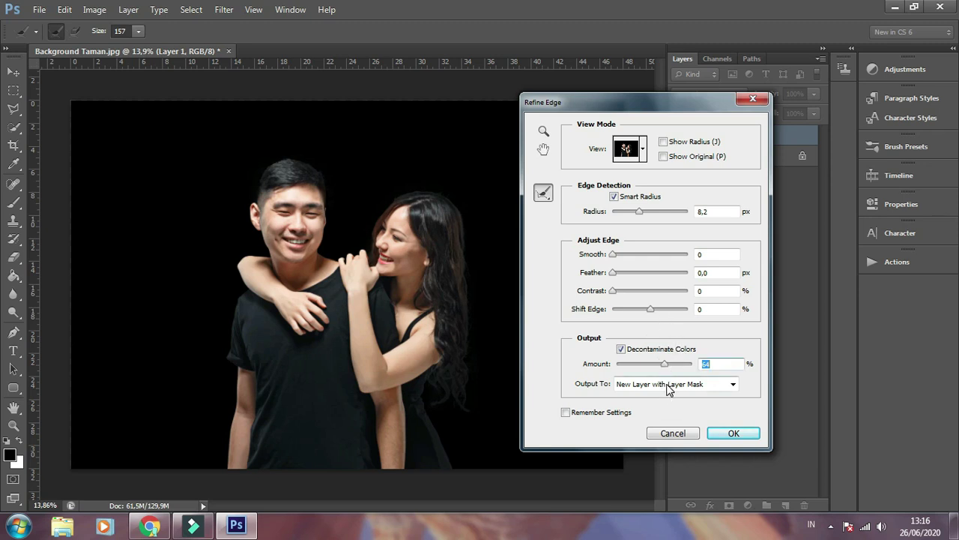
left_click(731, 434)
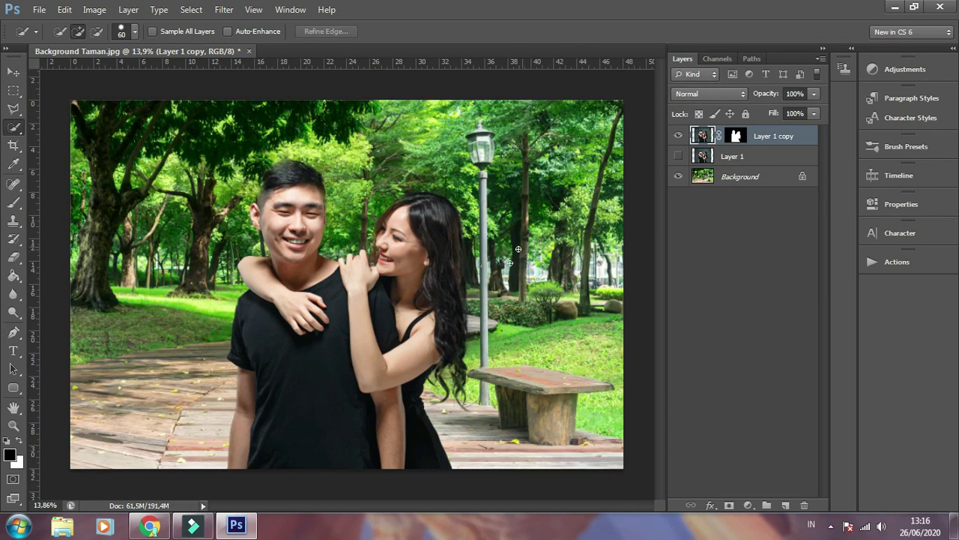
Step: Select Layer 1 copy and duplicate it with Ctrl+J to create Layer 1 copy 2
left_click(774, 155)
left_click(768, 138)
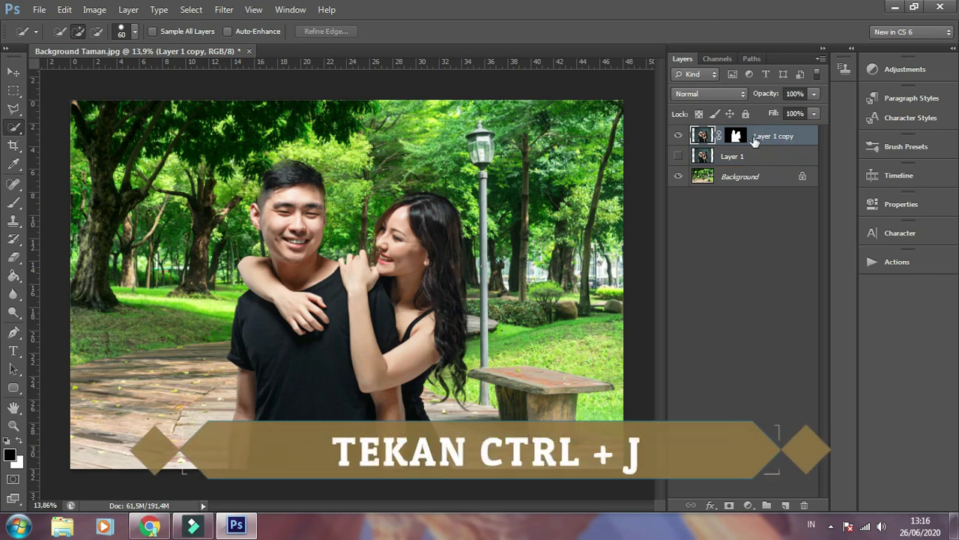
key("ctrl+j")
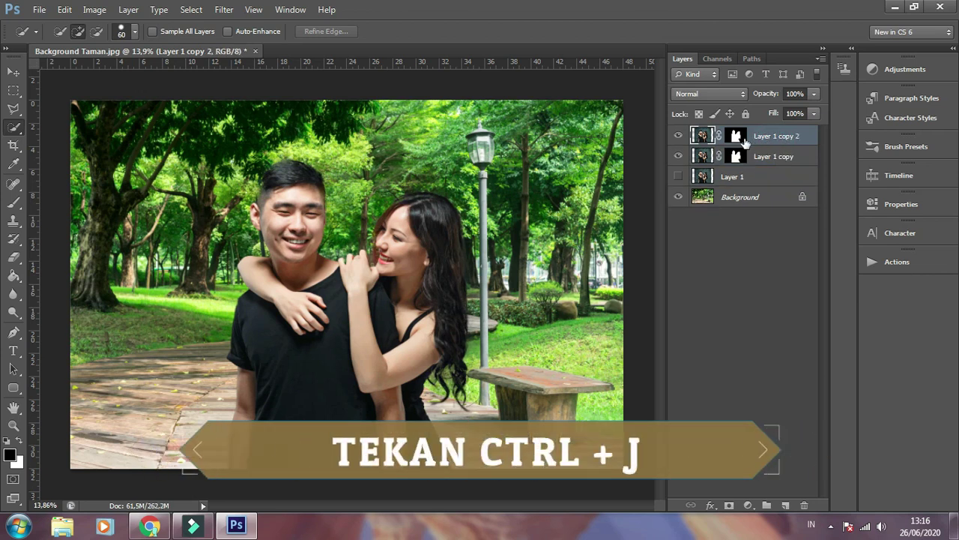